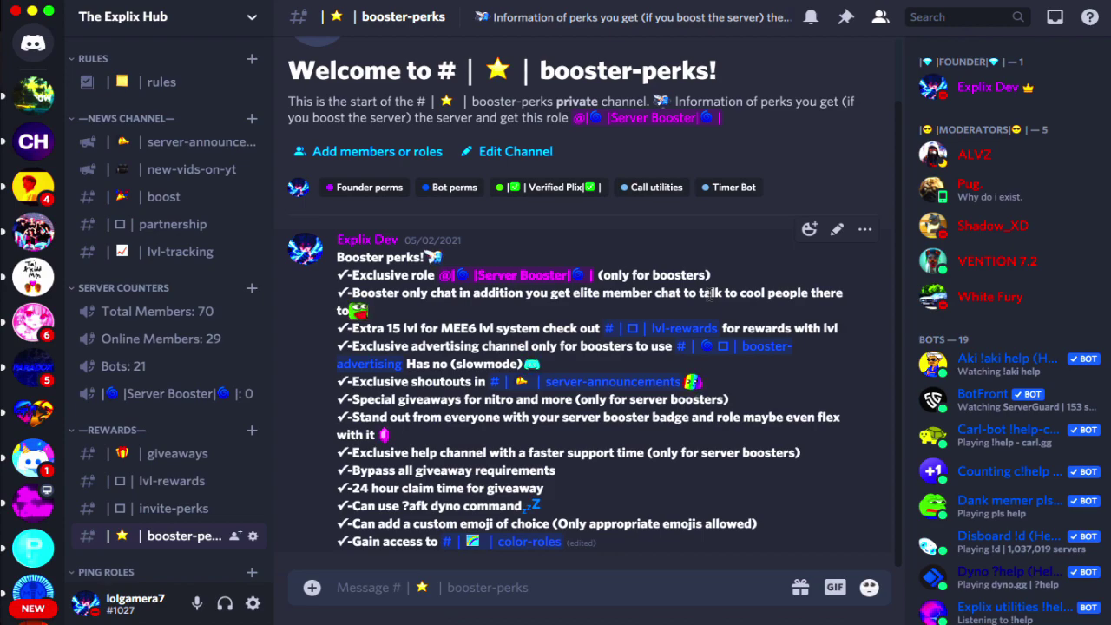
# - Check MEE6's profile in The Explix Hub member list, then switch to the MEE6 website in Chrome
pyautogui.scroll(-1, 1003, 291)
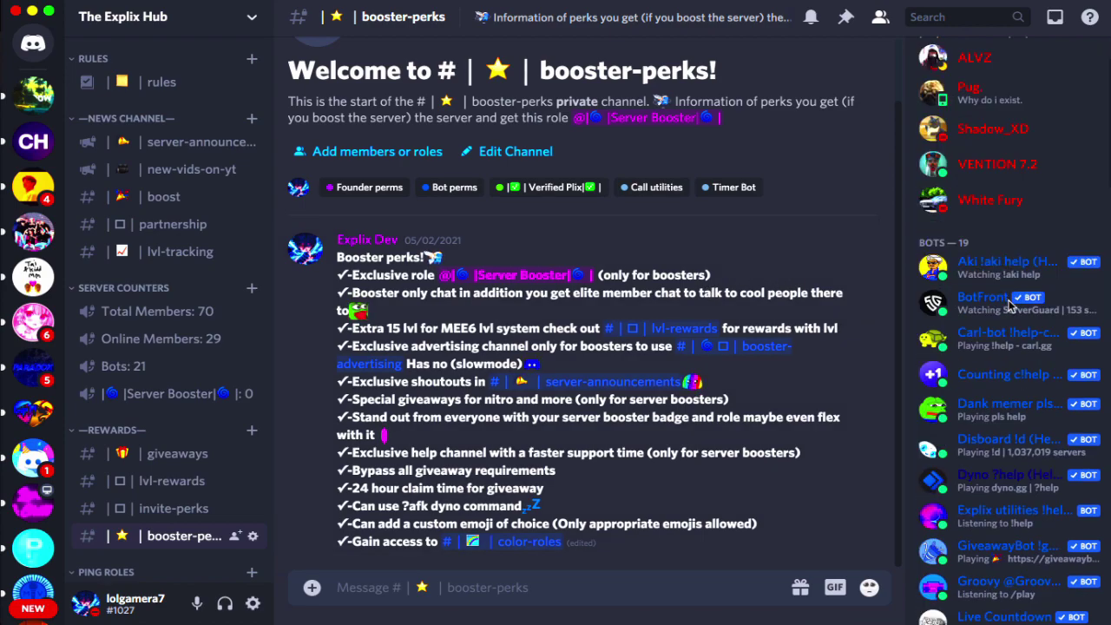
pyautogui.scroll(-4, 1007, 304)
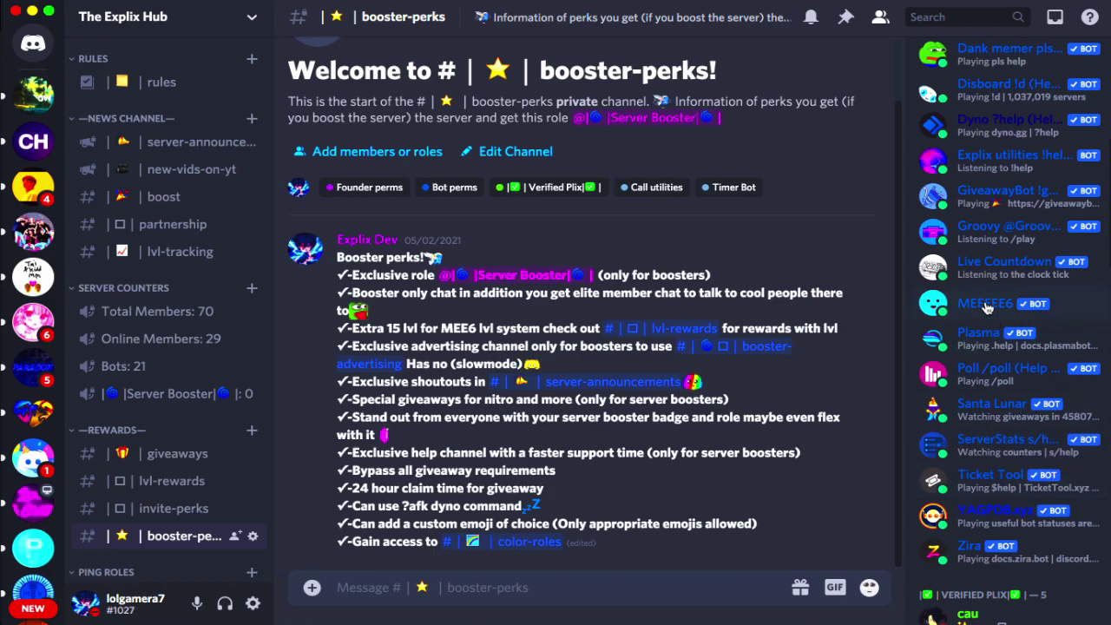
pyautogui.click(986, 308)
pyautogui.click(984, 313)
pyautogui.scroll(1, 982, 317)
pyautogui.scroll(4, 984, 320)
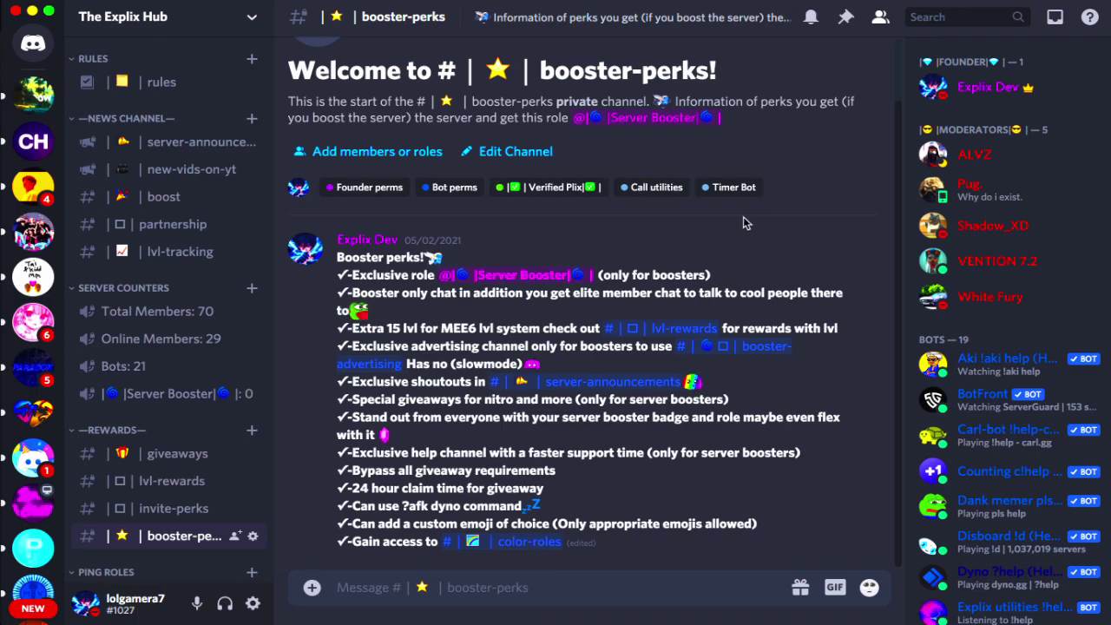
pyautogui.press('super+Tab')
pyautogui.press('super+Tab')
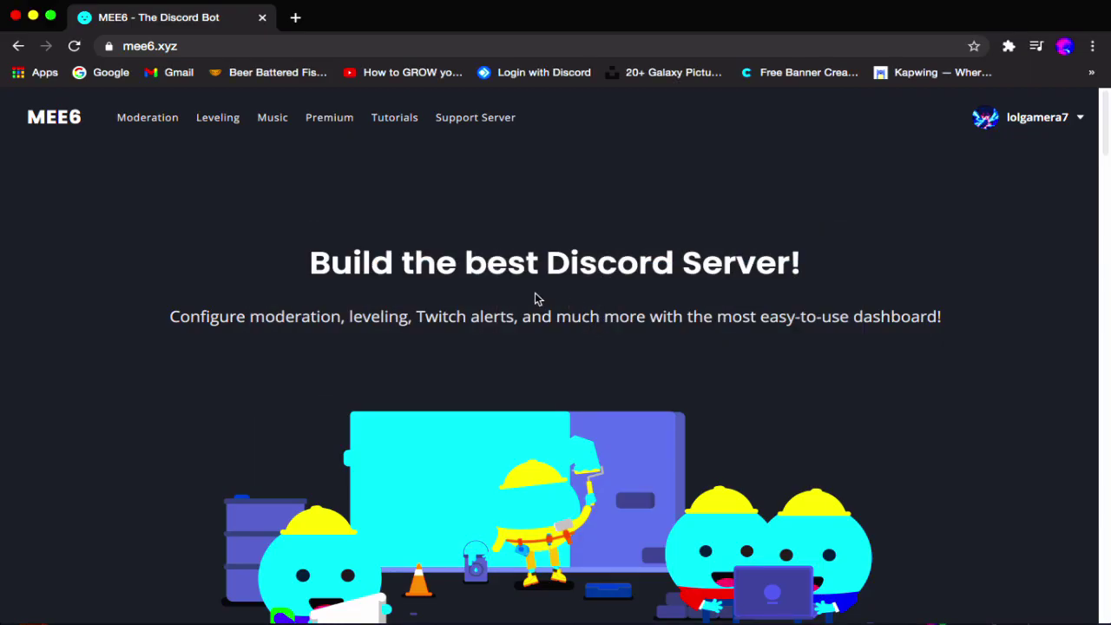
# - Go through My Servers to The Explix Hub dashboard and open the Temporary Channels plugin
pyautogui.click(187, 44)
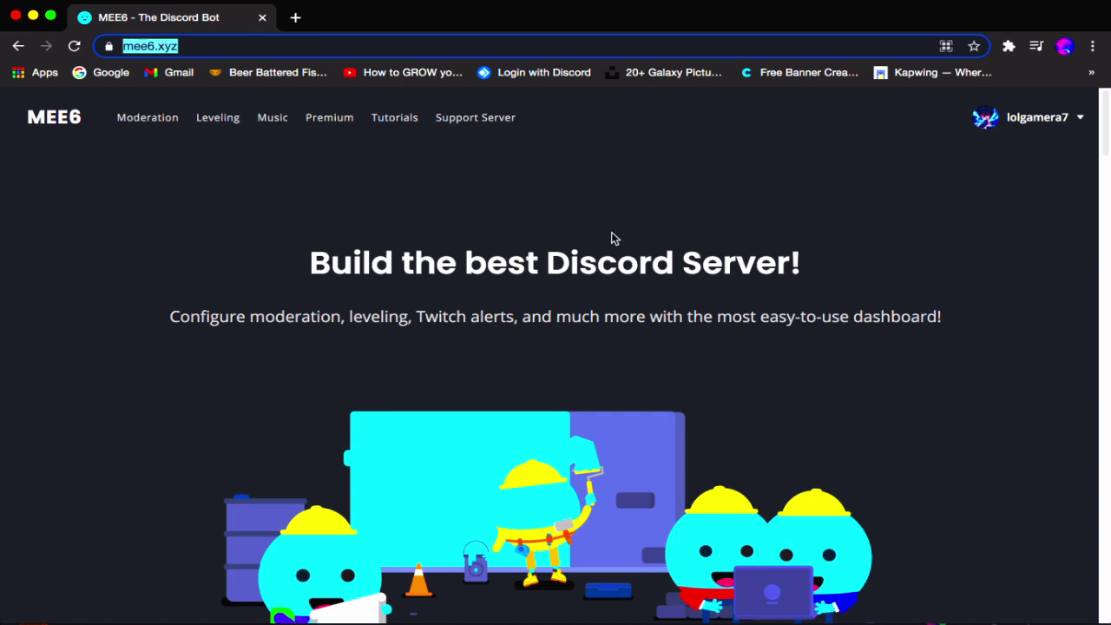
pyautogui.click(593, 131)
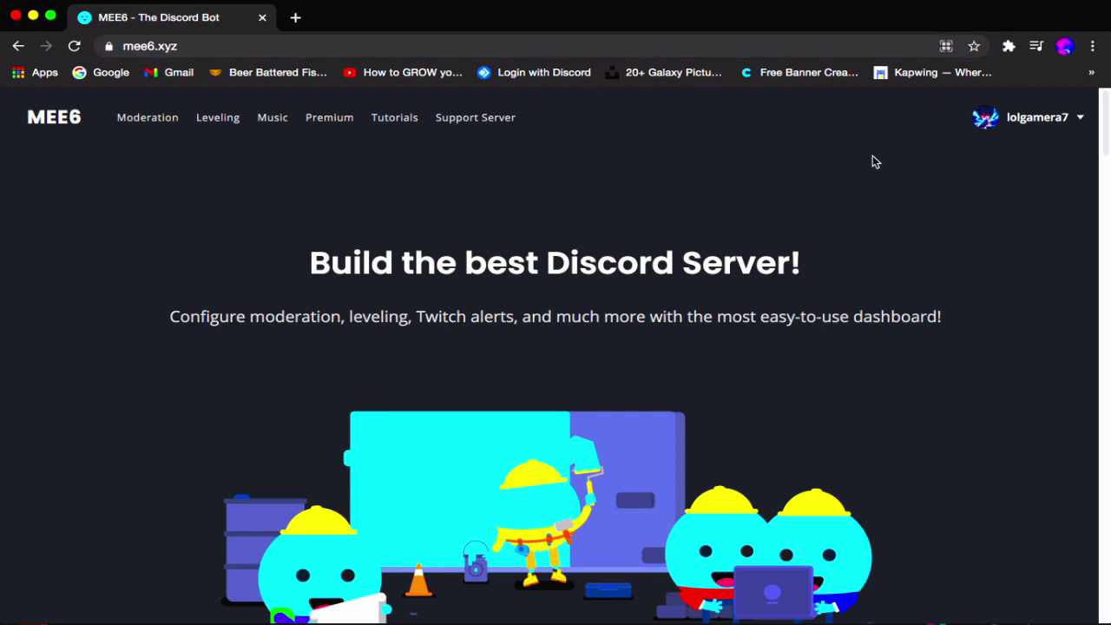
pyautogui.click(1080, 117)
pyautogui.click(990, 162)
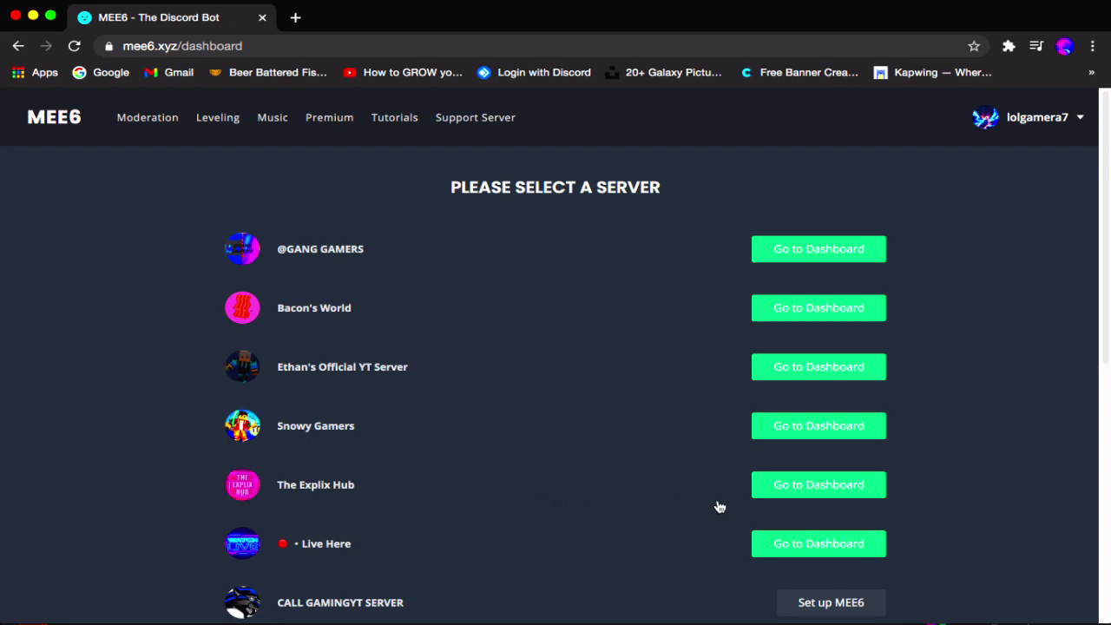
pyautogui.click(762, 484)
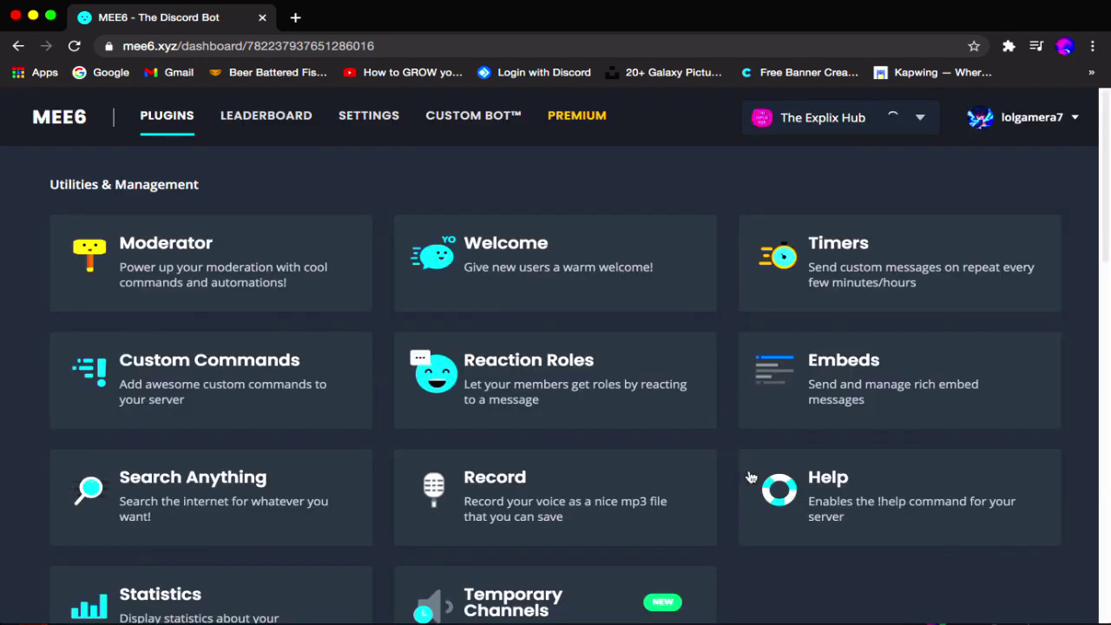
pyautogui.scroll(-3, 642, 439)
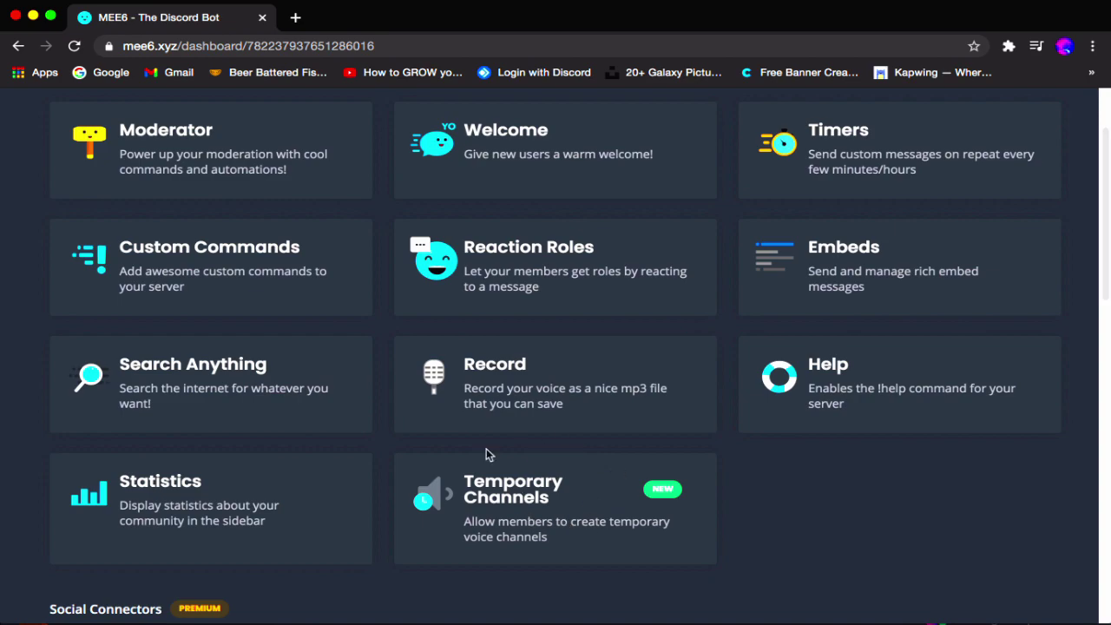
pyautogui.click(577, 504)
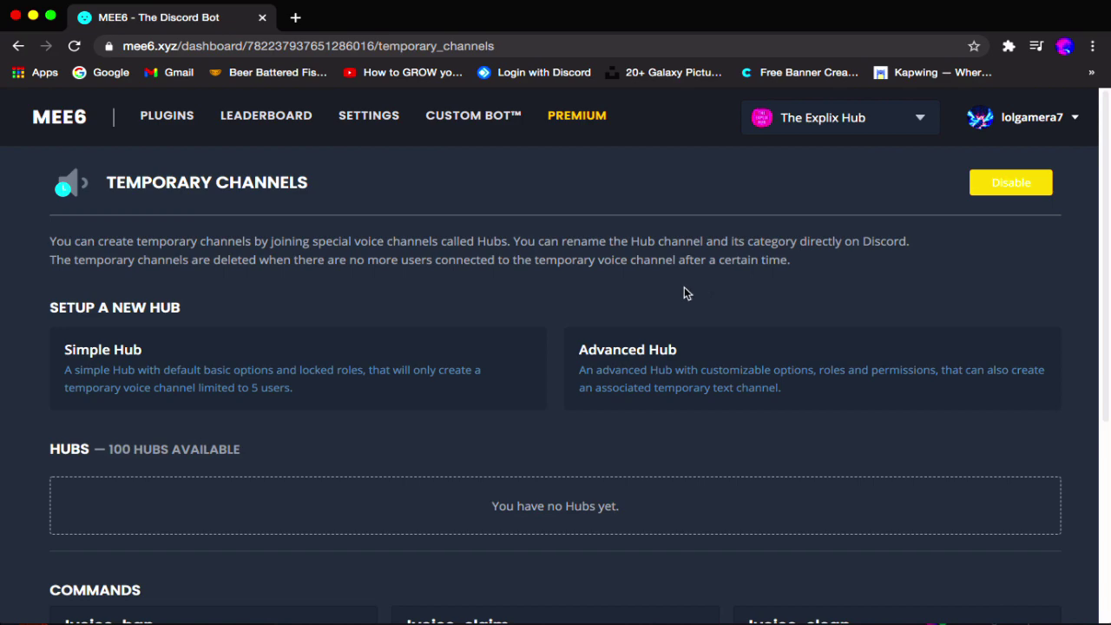
# - Add a Simple Hub and review its defaults: user limit 5, keep alive 0, '{username}'s Channel'
pyautogui.scroll(-3, 675, 286)
pyautogui.scroll(3, 550, 248)
pyautogui.click(418, 368)
pyautogui.scroll(-3, 421, 368)
pyautogui.scroll(-3, 430, 373)
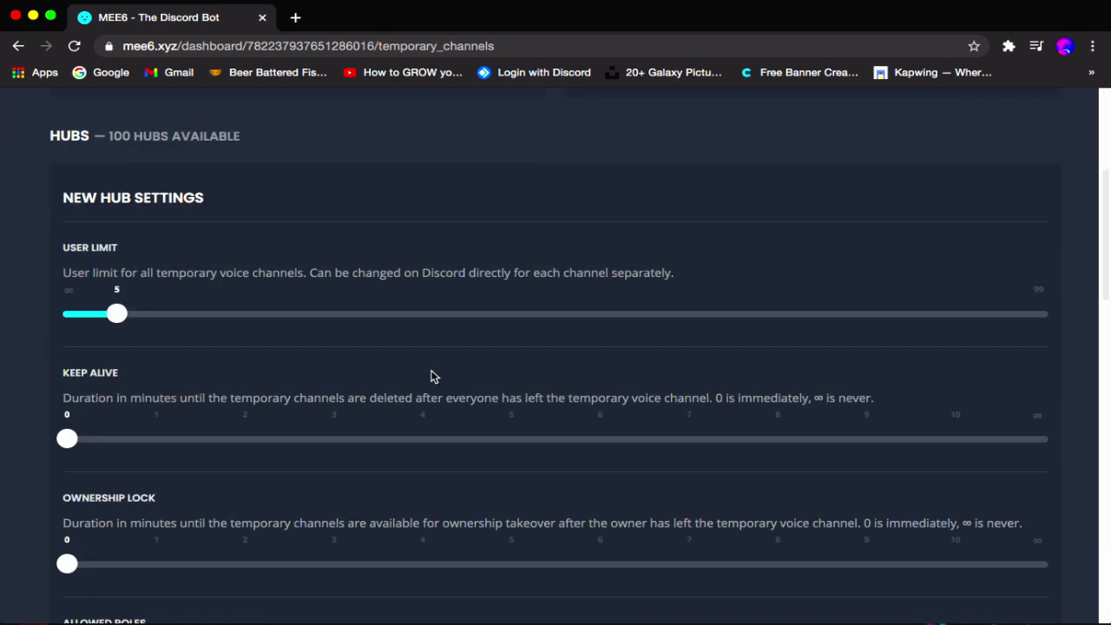
pyautogui.scroll(-2, 431, 375)
pyautogui.scroll(6, 426, 378)
pyautogui.scroll(-4, 686, 373)
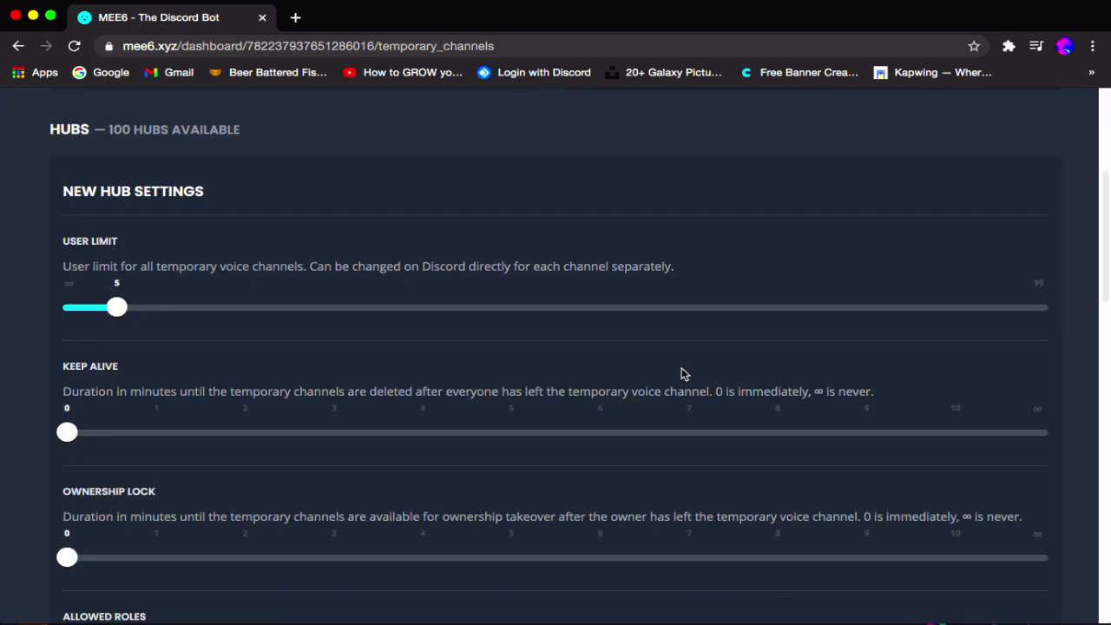
pyautogui.scroll(-10, 681, 374)
pyautogui.scroll(11, 677, 377)
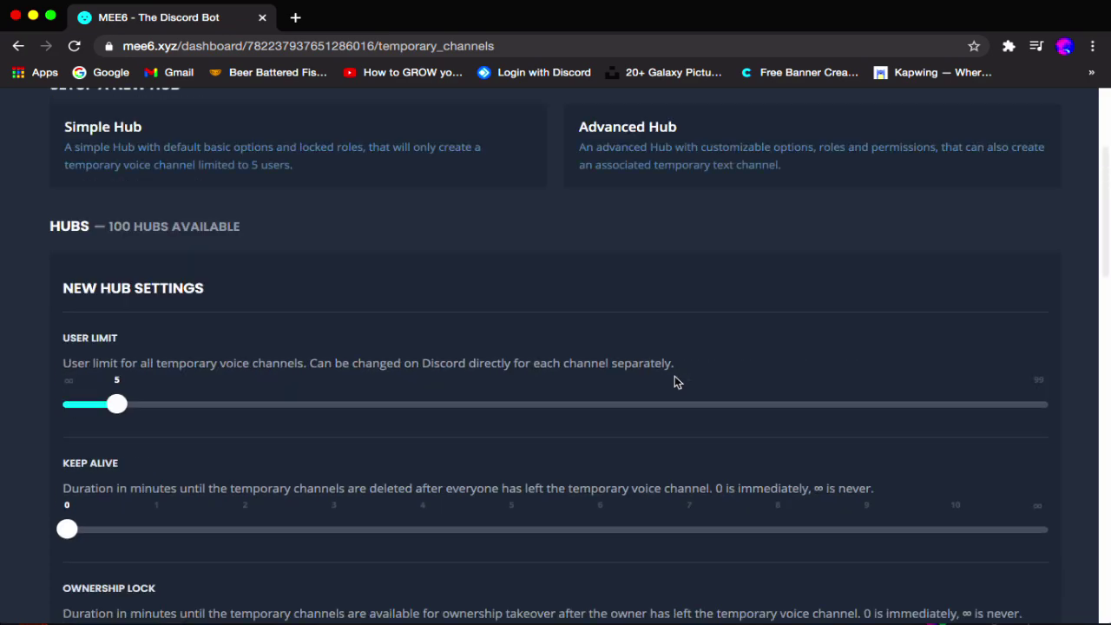
pyautogui.scroll(3, 676, 382)
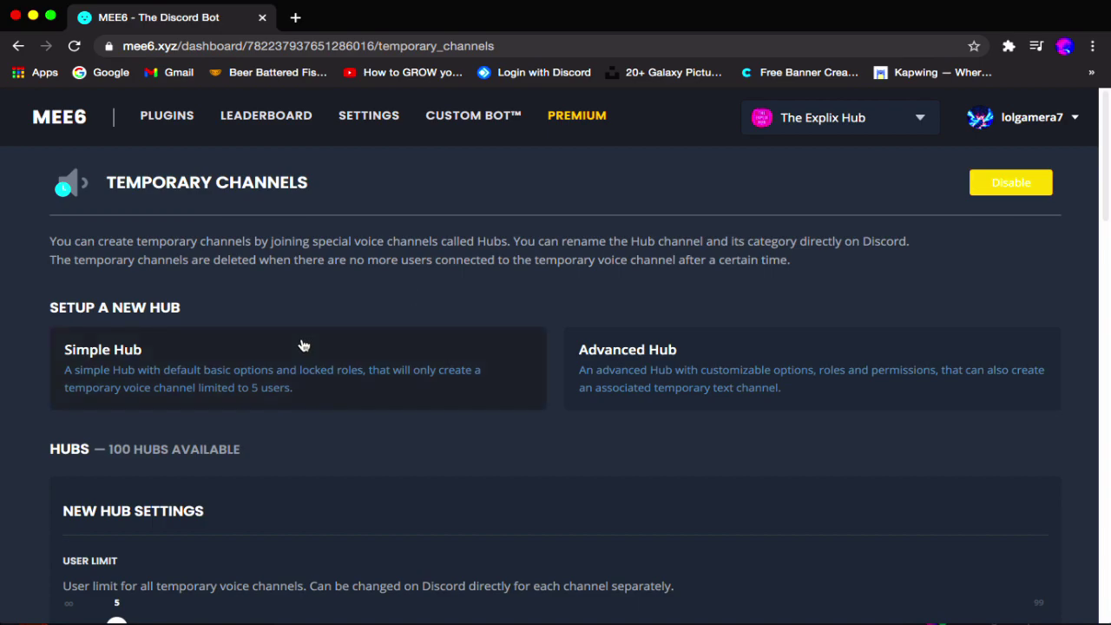
pyautogui.scroll(-8, 708, 372)
pyautogui.scroll(-10, 708, 372)
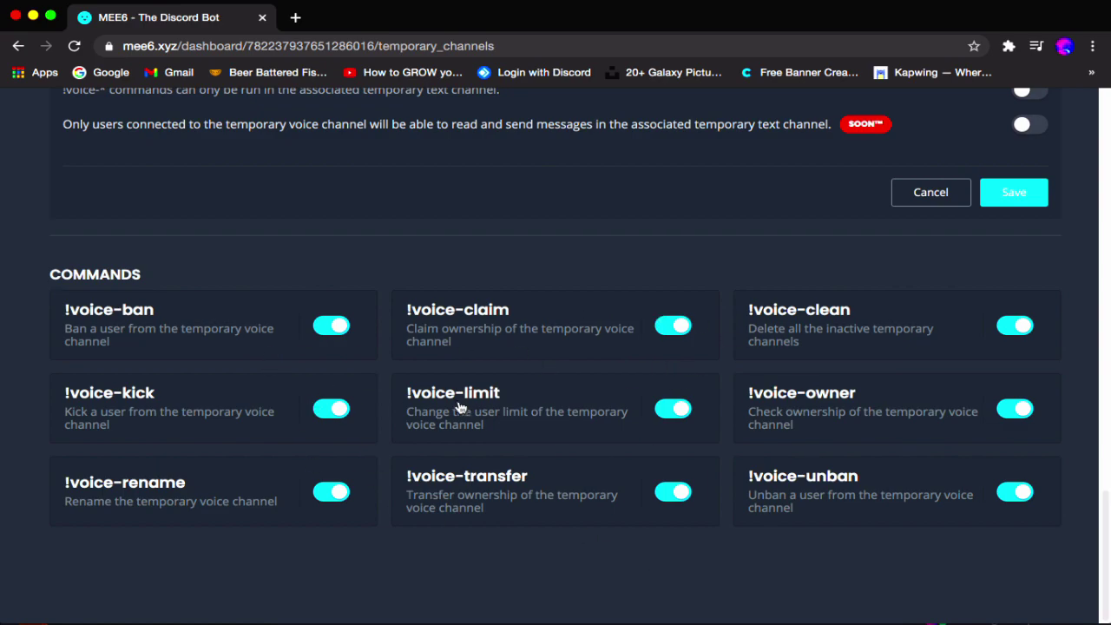
pyautogui.scroll(20, 302, 311)
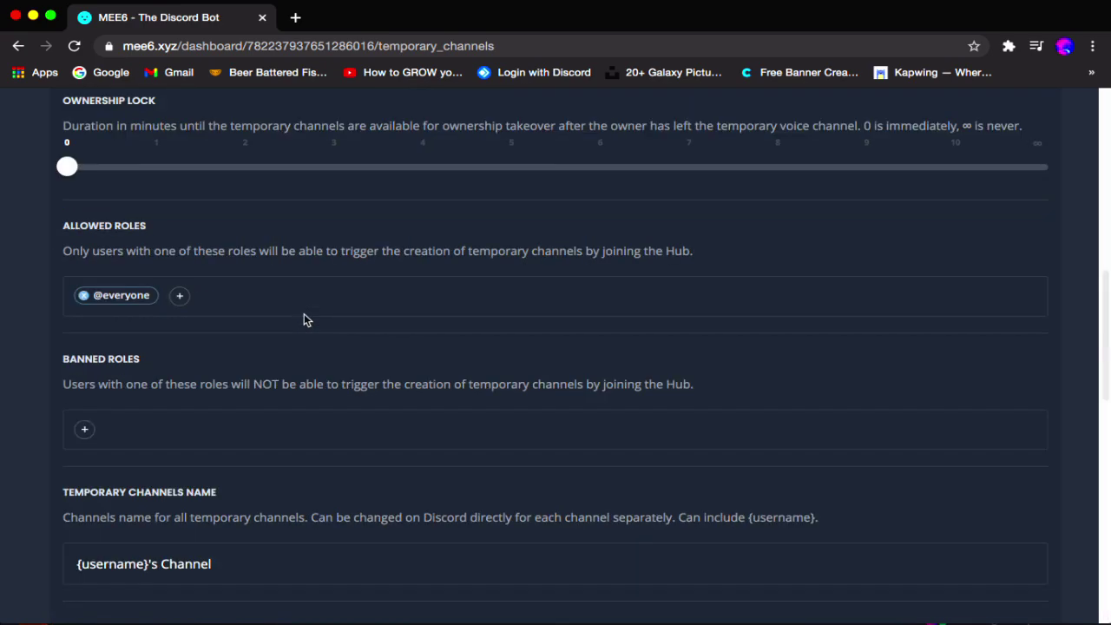
pyautogui.scroll(-1, 323, 493)
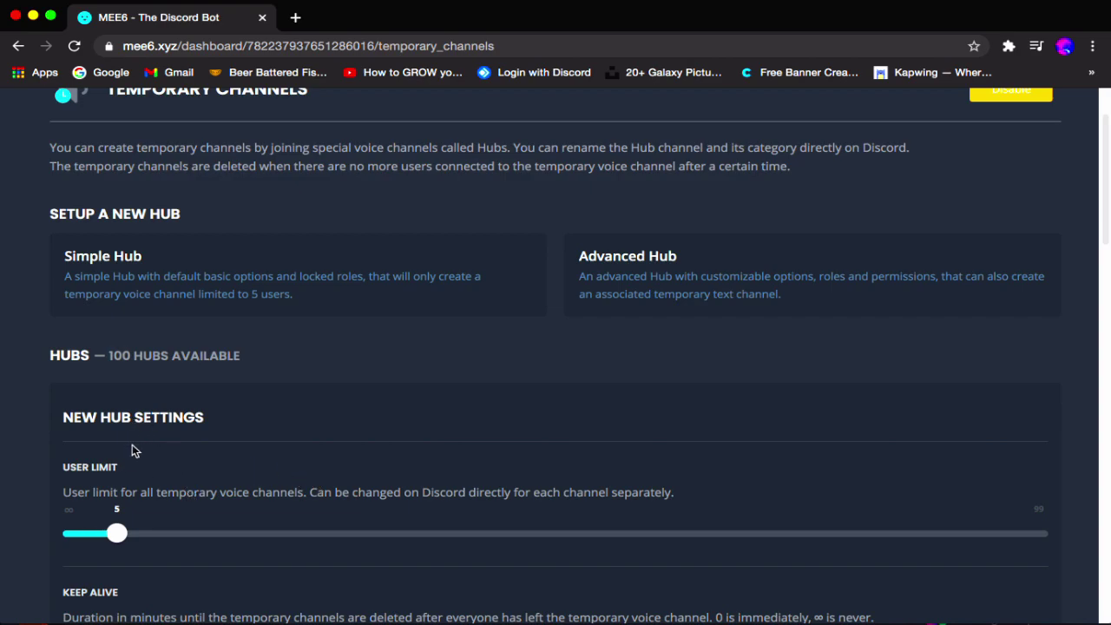
pyautogui.scroll(-7, 137, 459)
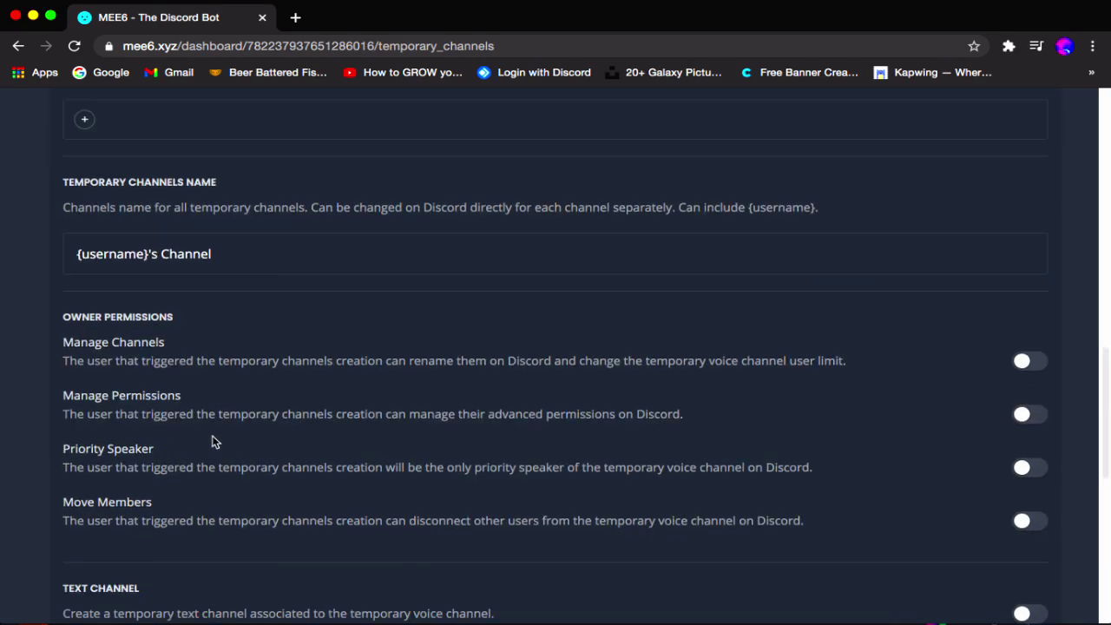
pyautogui.scroll(-2, 200, 449)
pyautogui.scroll(12, 311, 490)
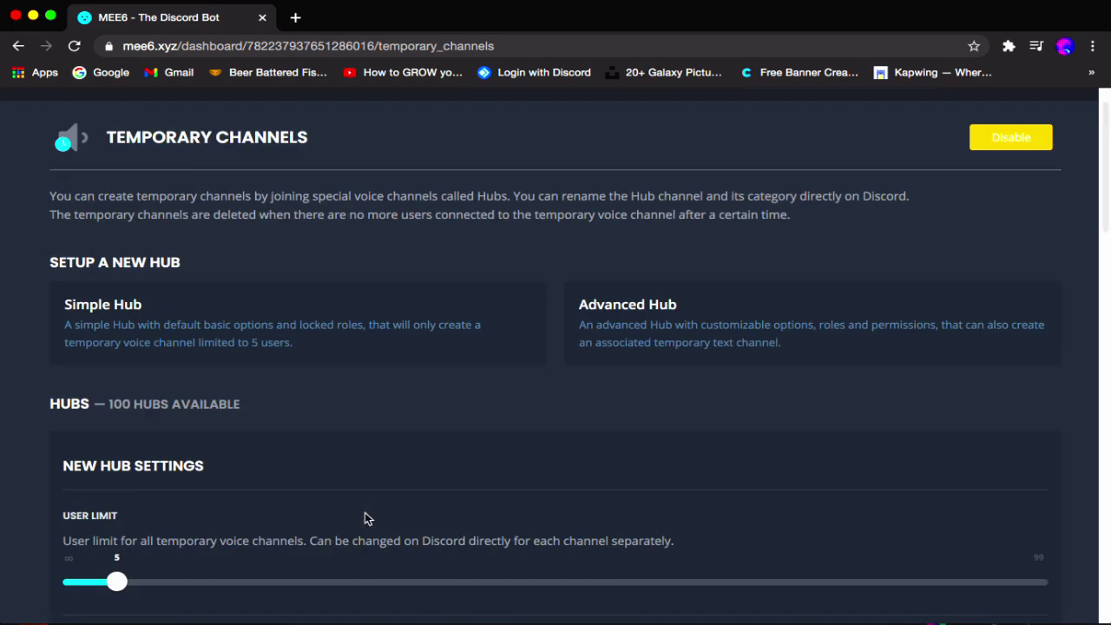
pyautogui.scroll(-1, 312, 501)
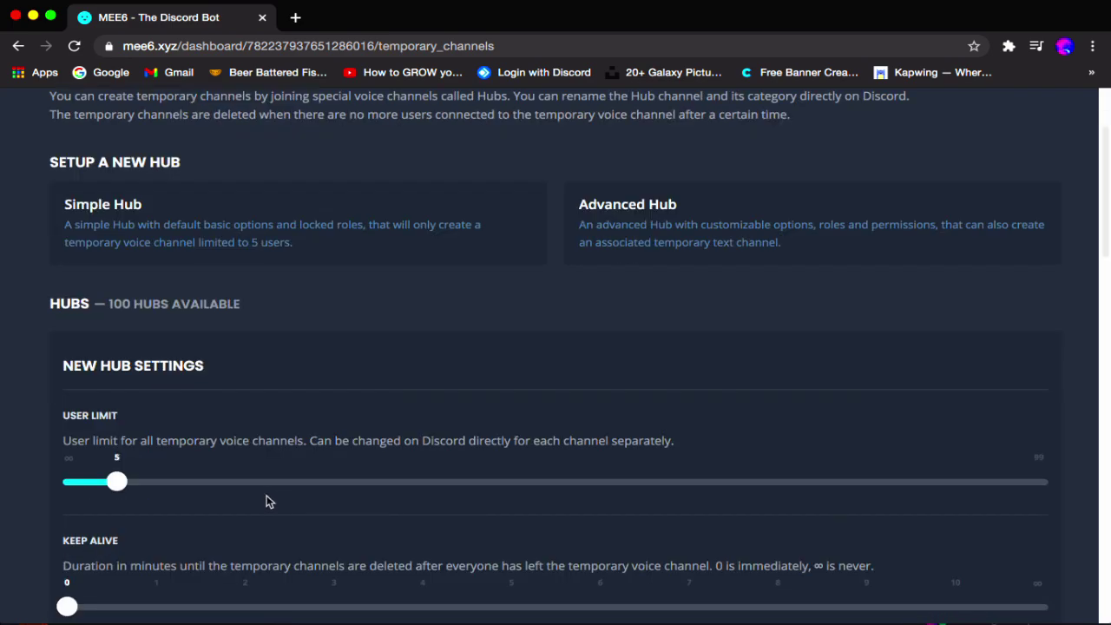
pyautogui.scroll(-1, 268, 499)
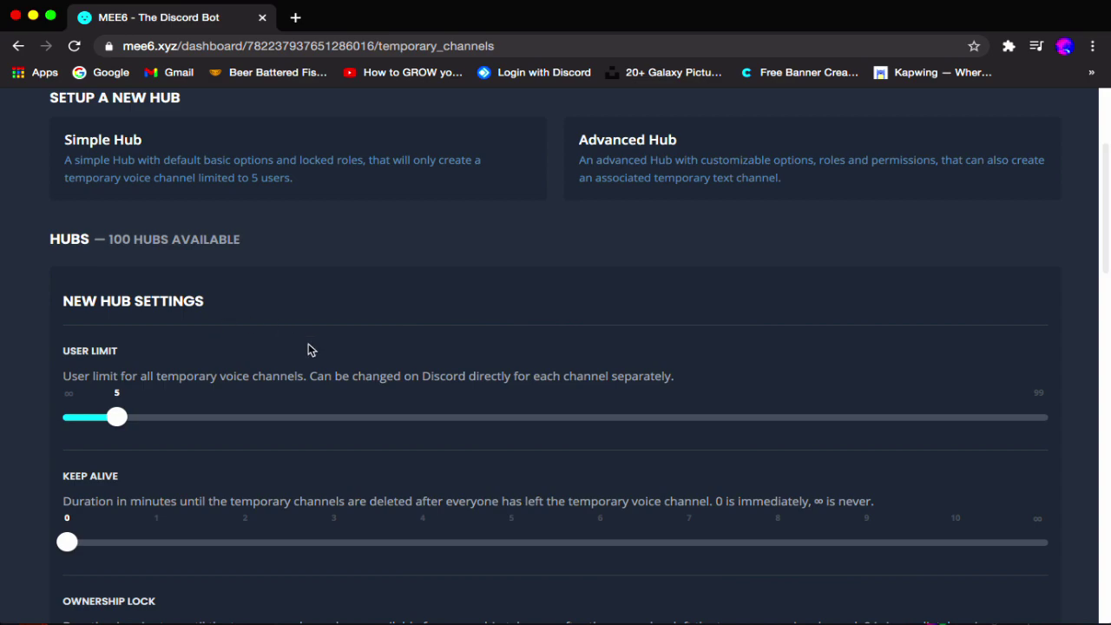
# - Reset the User Limit slider to unlimited, then raise it to 40
pyautogui.moveTo(116, 416); pyautogui.dragTo(52, 417)
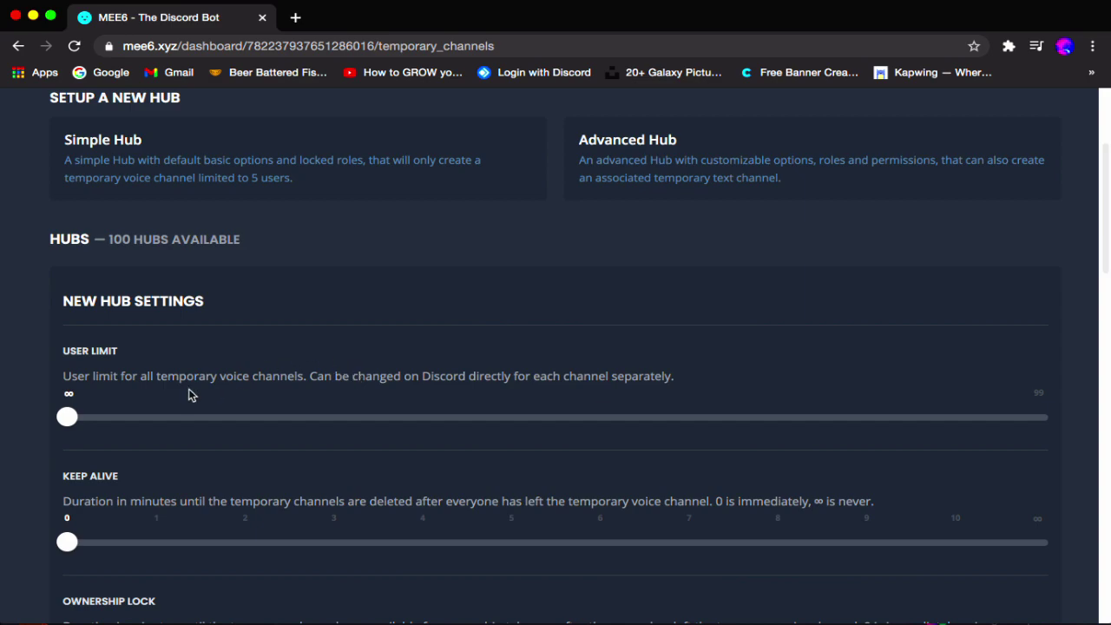
pyautogui.moveTo(64, 413); pyautogui.dragTo(461, 442)
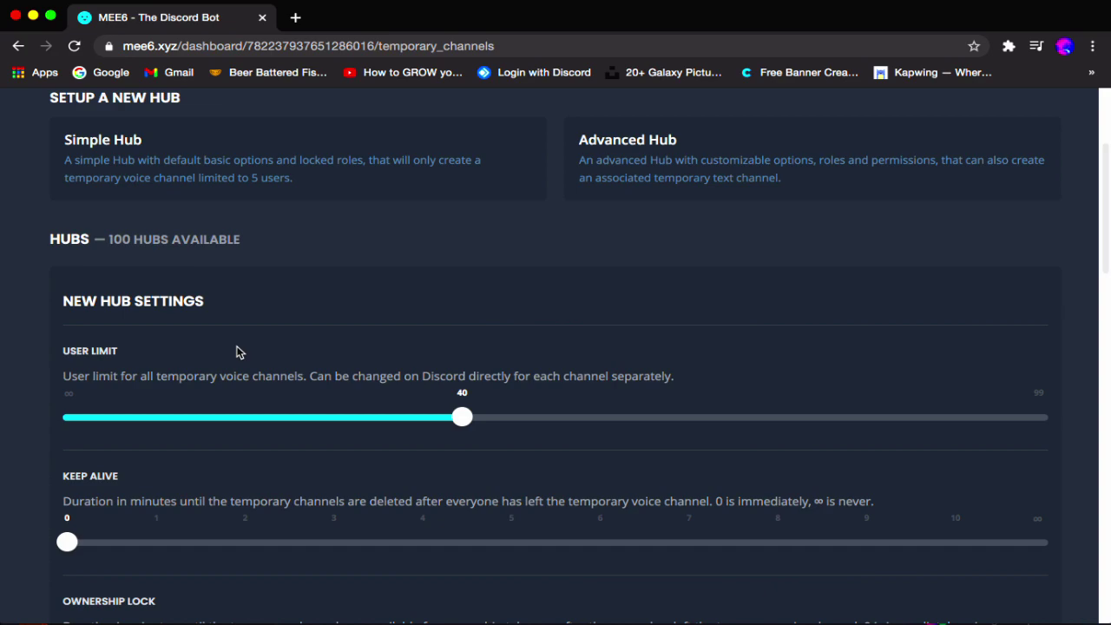
pyautogui.scroll(-2, 221, 365)
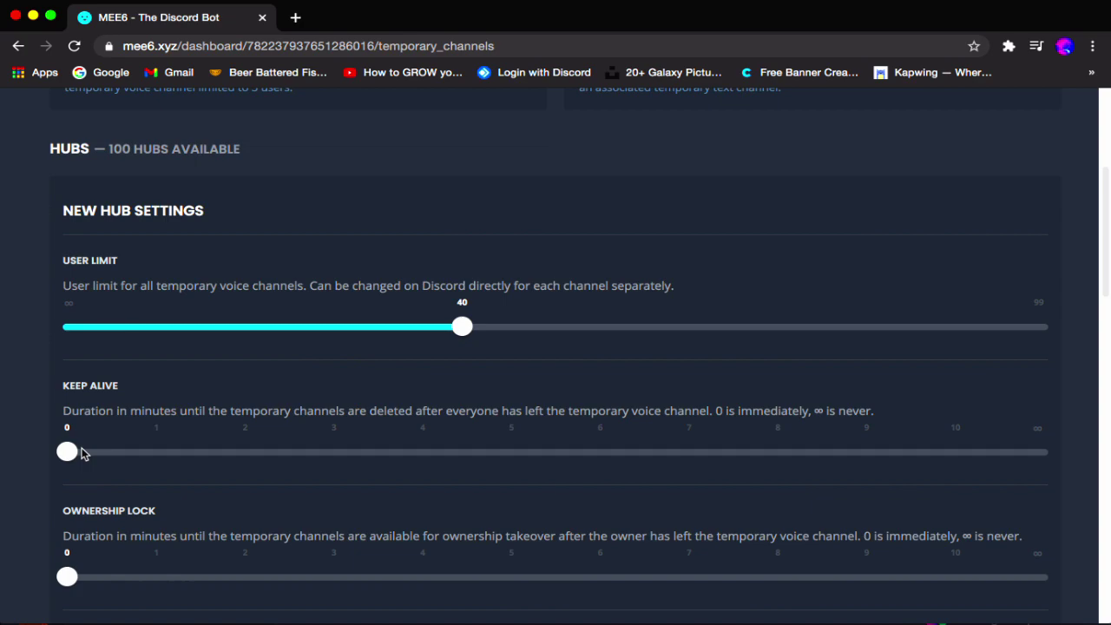
# - Adjust the Keep Alive slider until it settles on 5 minutes
pyautogui.moveTo(69, 452); pyautogui.dragTo(511, 451)
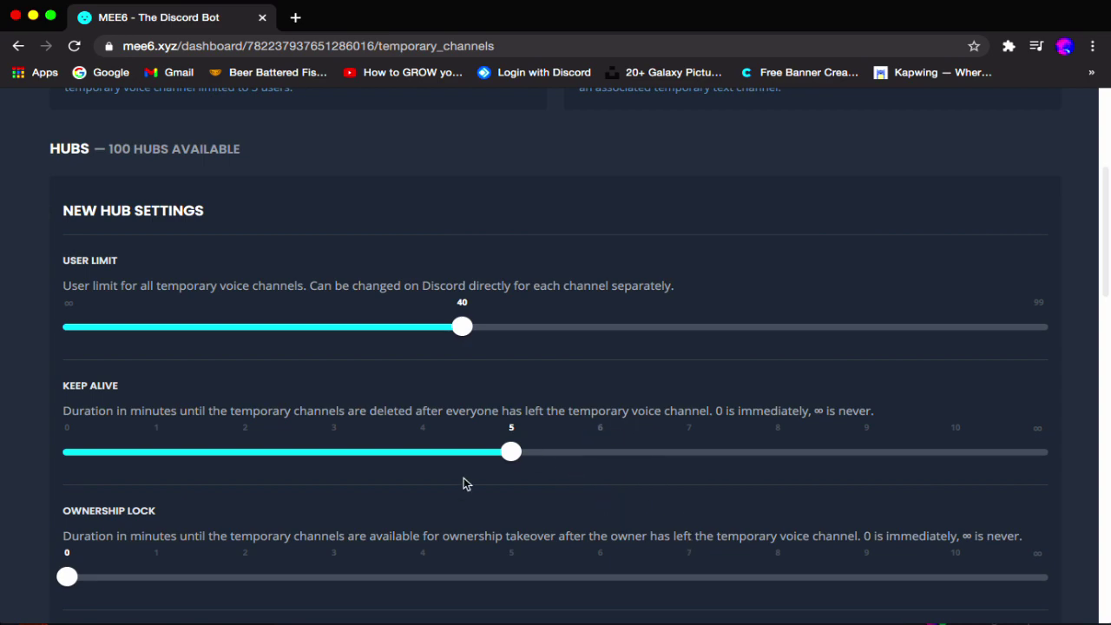
pyautogui.moveTo(511, 451); pyautogui.dragTo(38, 454)
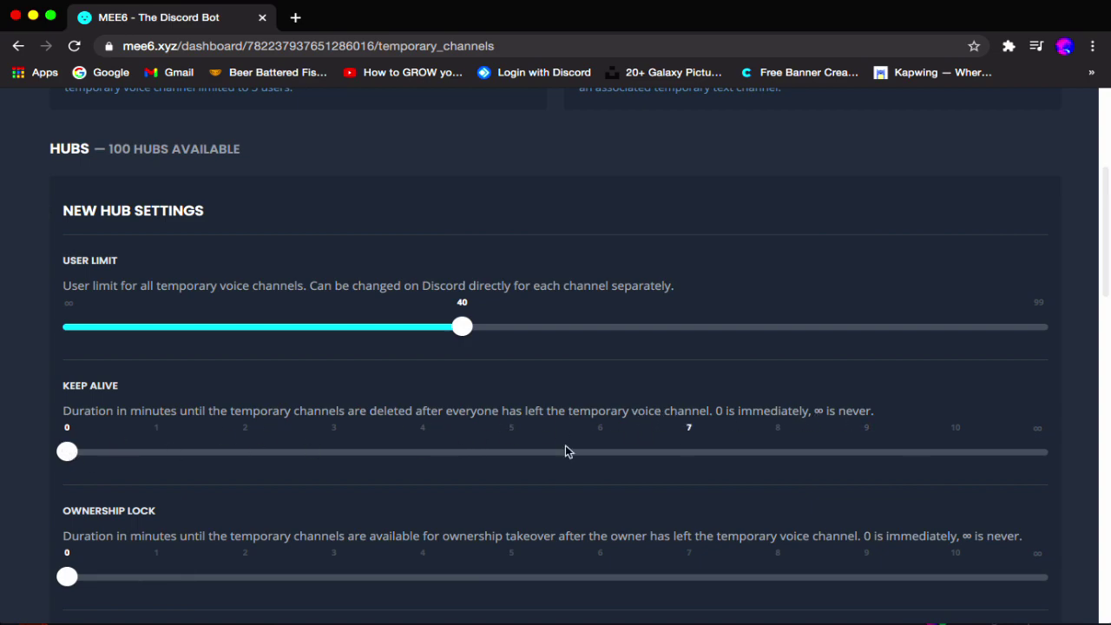
pyautogui.moveTo(67, 452); pyautogui.dragTo(1050, 447)
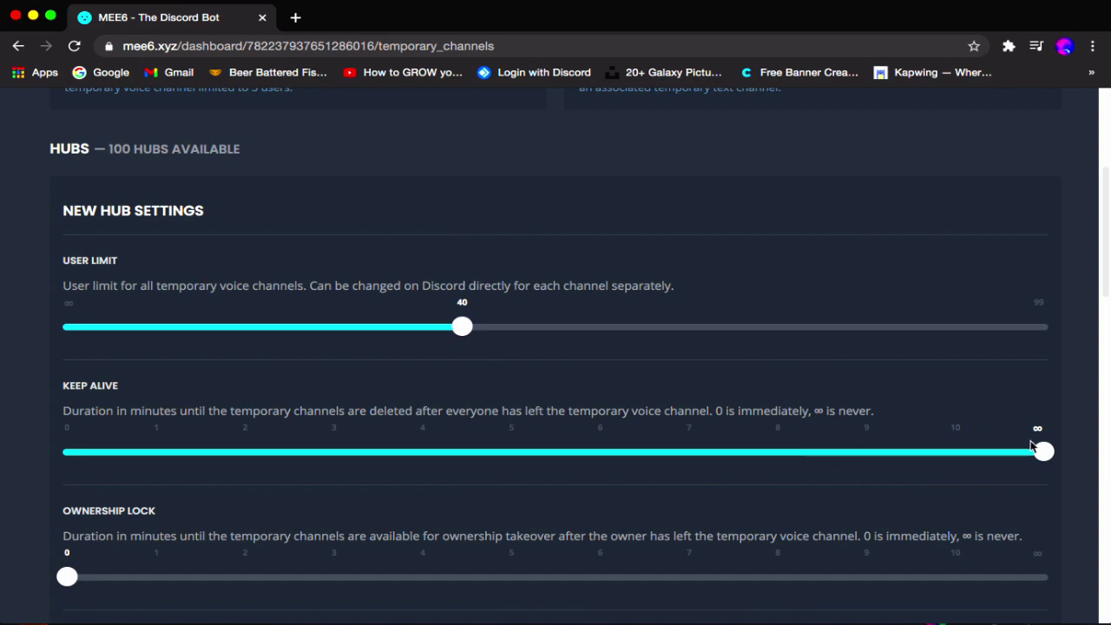
pyautogui.moveTo(830, 449); pyautogui.dragTo(512, 447)
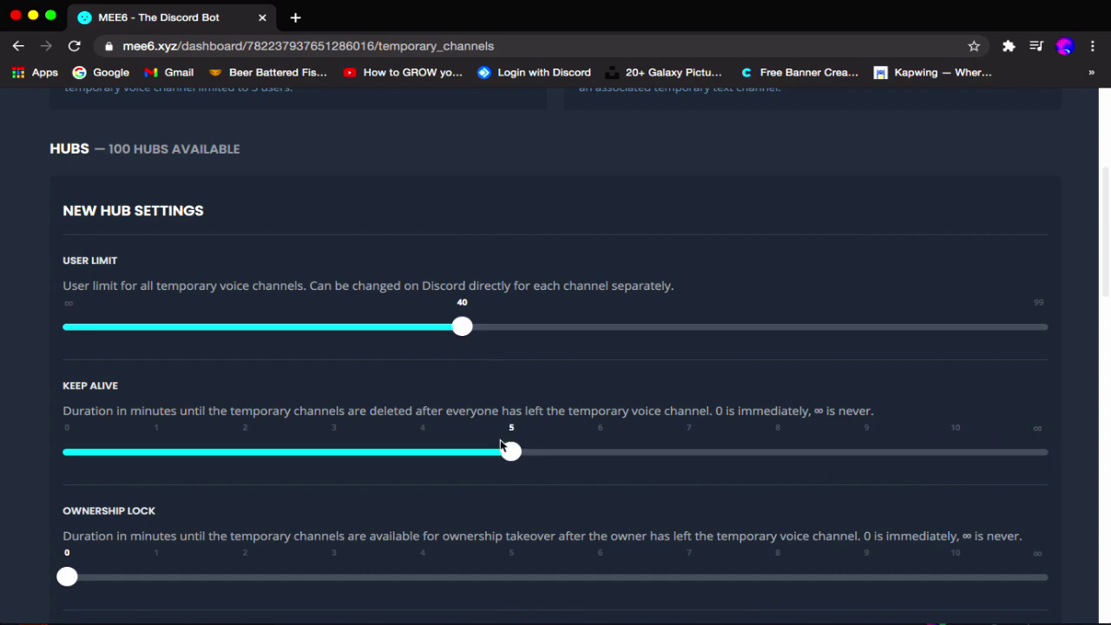